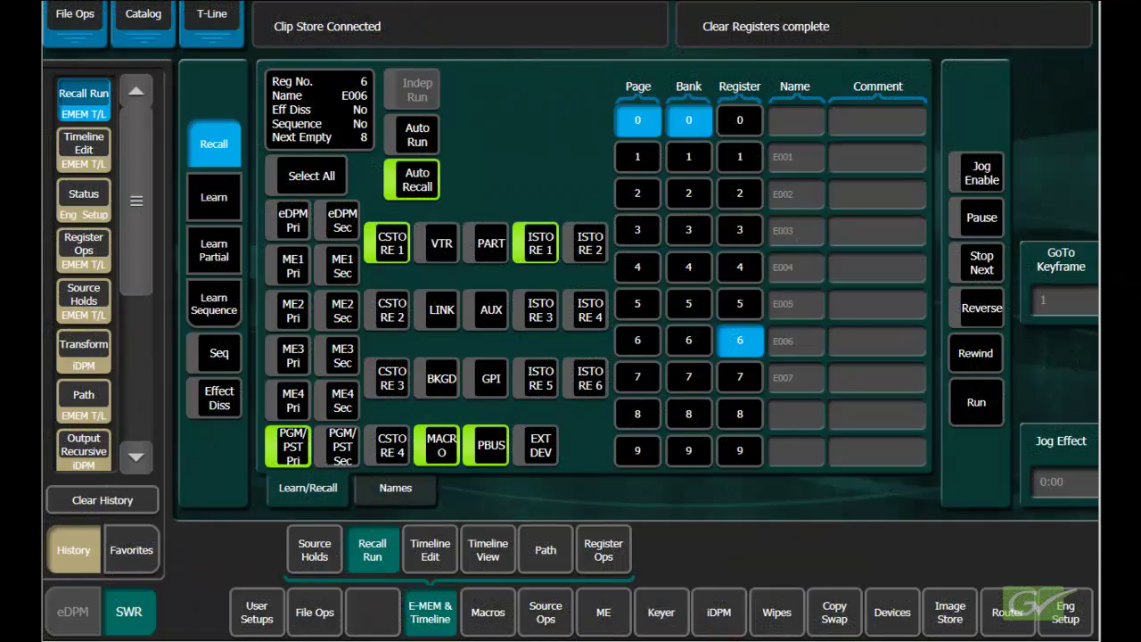
Step: Open register 6's Timeline Edit page showing its PGM/PST Pri, CSTORE 1, MACRO, PBUS and ISTORE 1 levels
click(439, 558)
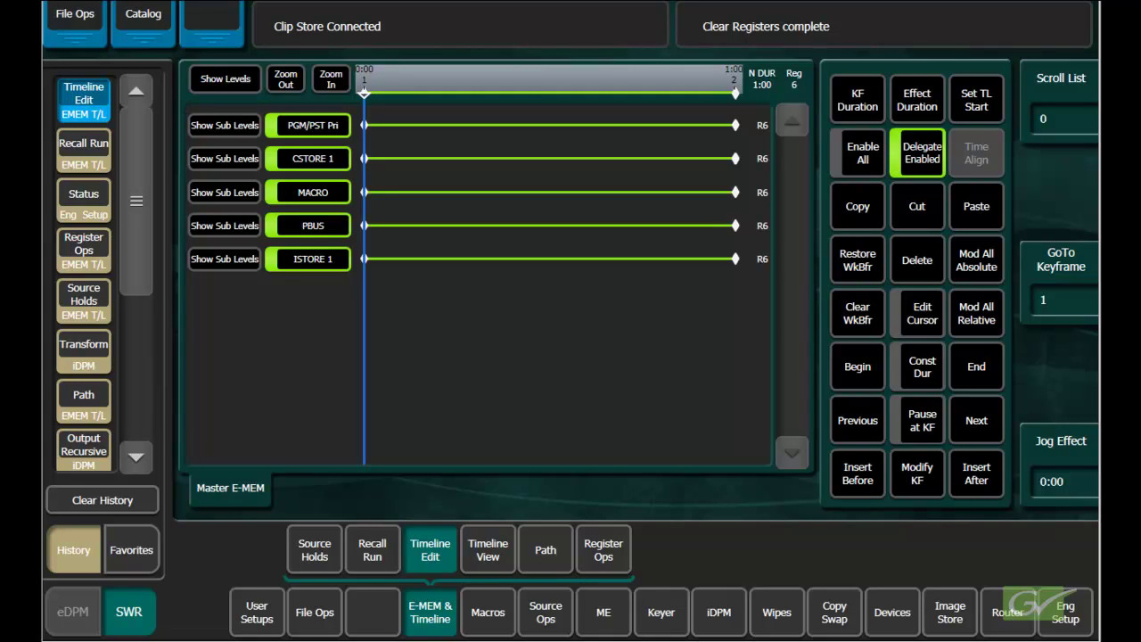
Step: Drop MACRO, PBUS, ISTORE 1 and CSTORE 1 from recall, then show the PGM/PST Pri sub-level enables
click(356, 554)
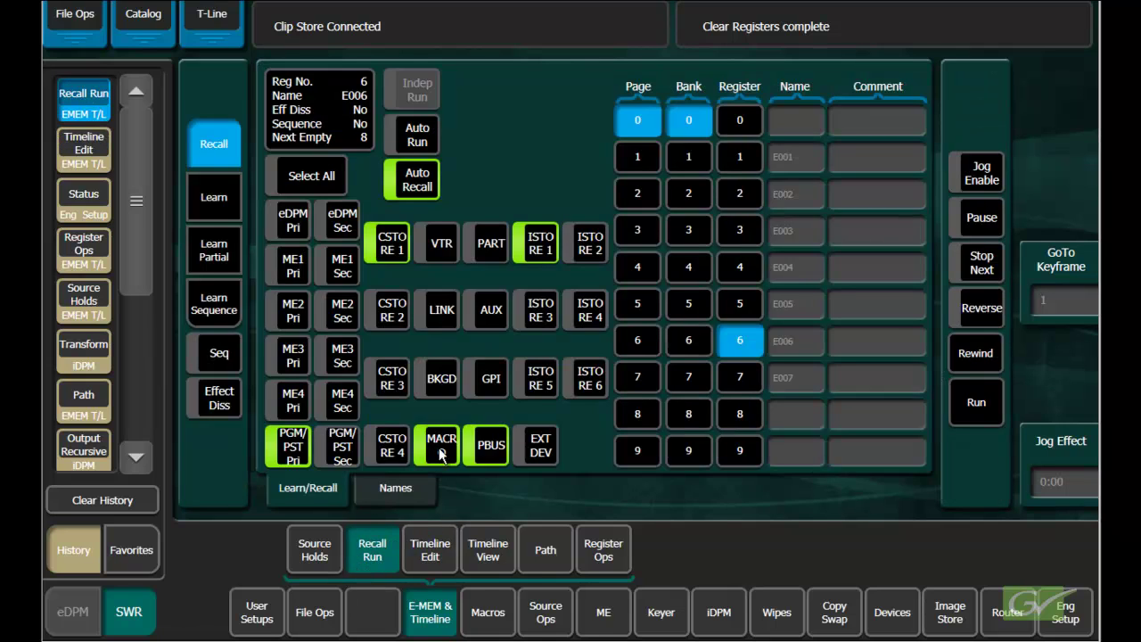
click(441, 450)
click(488, 448)
click(539, 239)
click(402, 250)
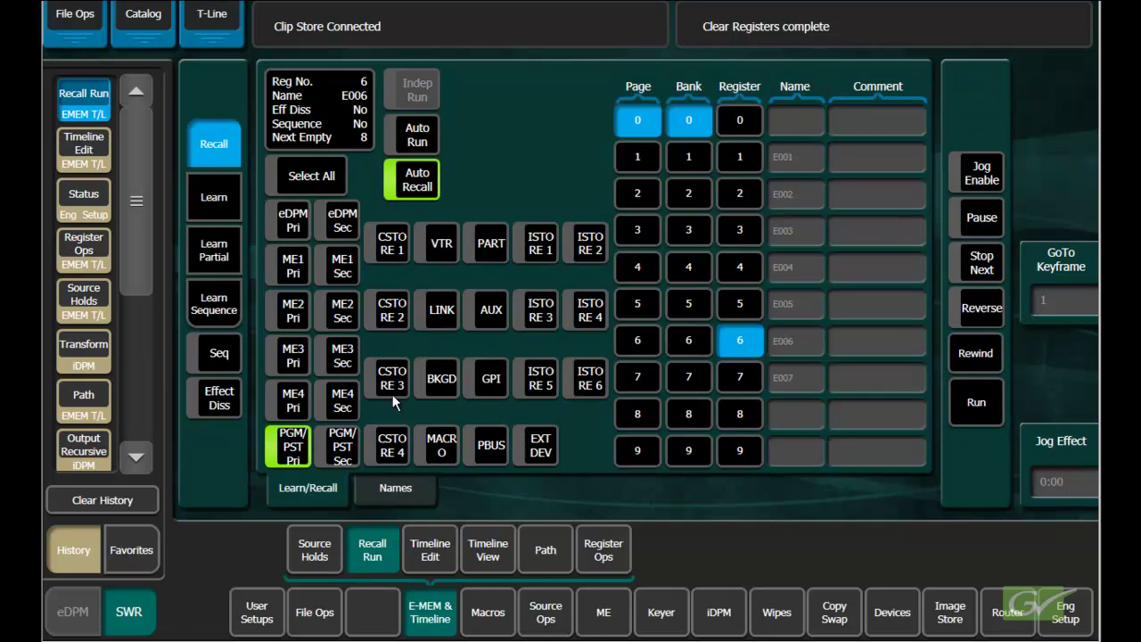
click(435, 560)
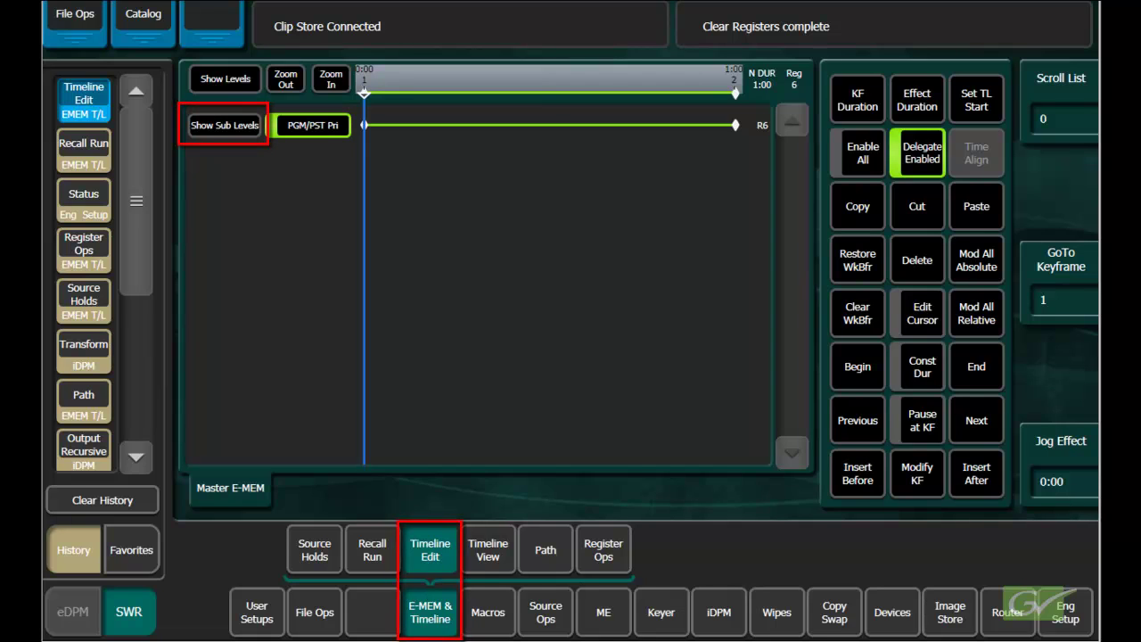
click(224, 125)
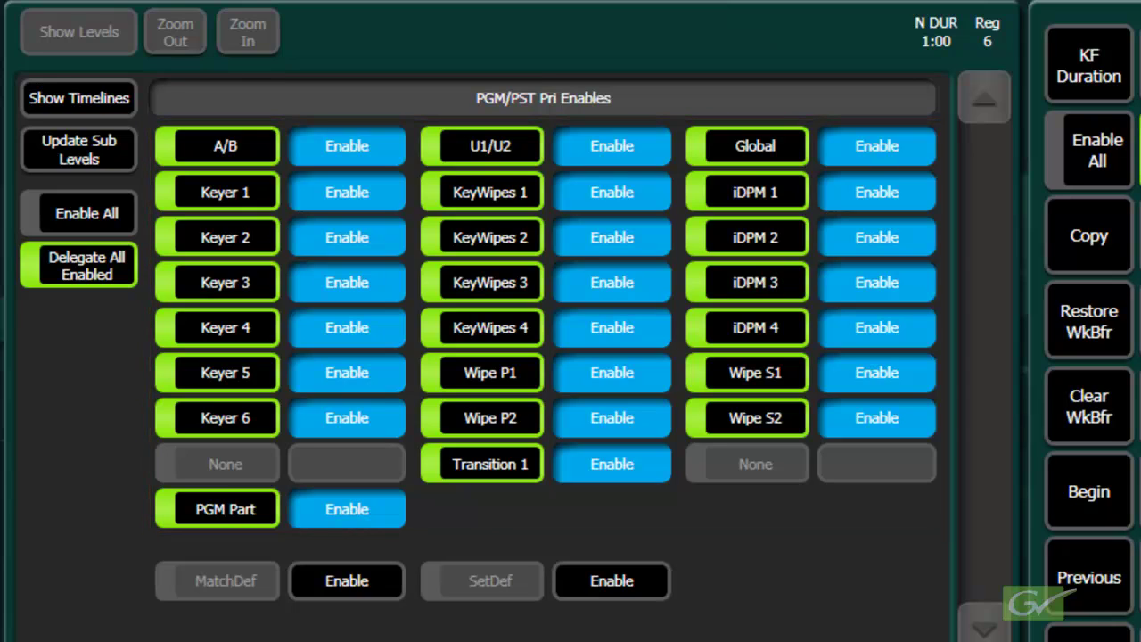
Step: Toggle the Keyer 3 sub-level enable on the PGM/PST Pri Enables page
click(352, 276)
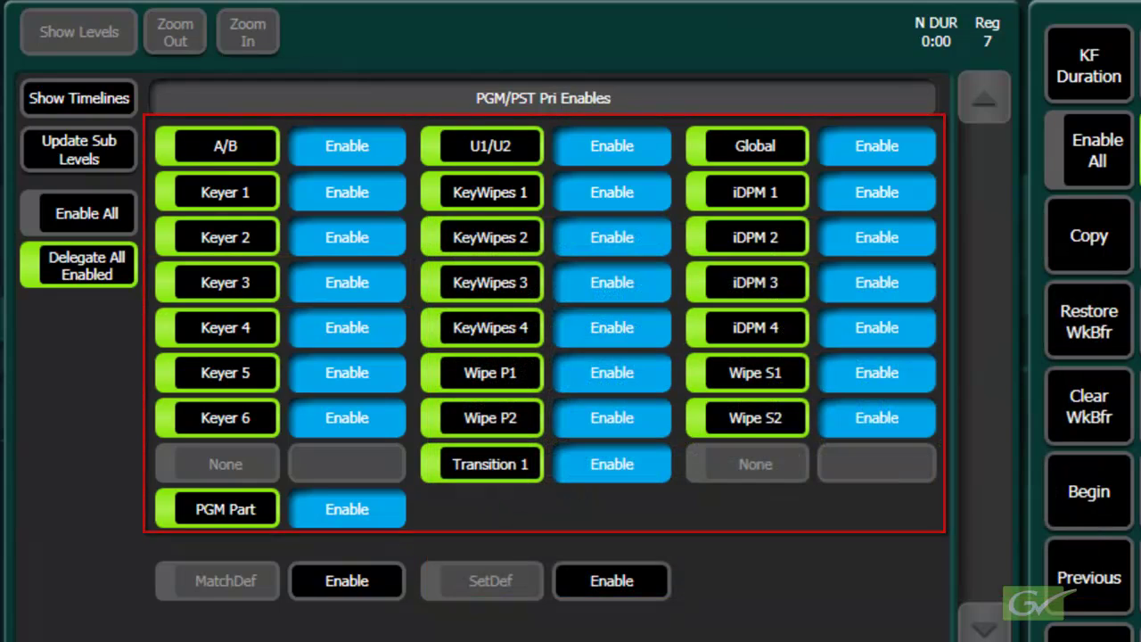
click(357, 286)
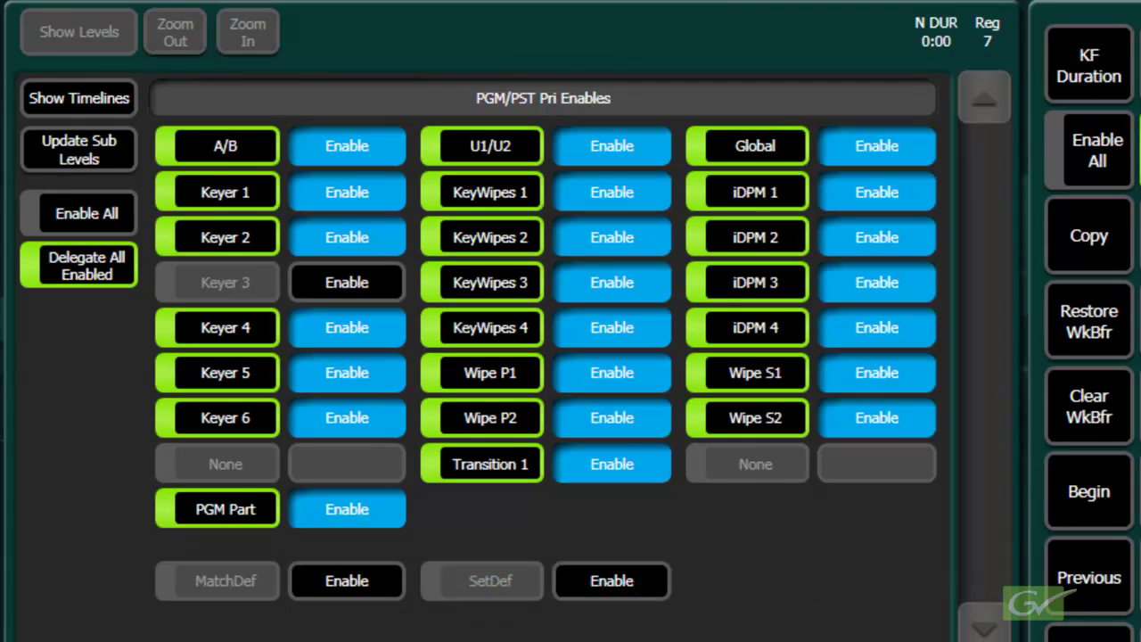
Step: Re-enable Keyer 3, disable Keyer 6, and partially learn the enabled levels into register 8
click(315, 277)
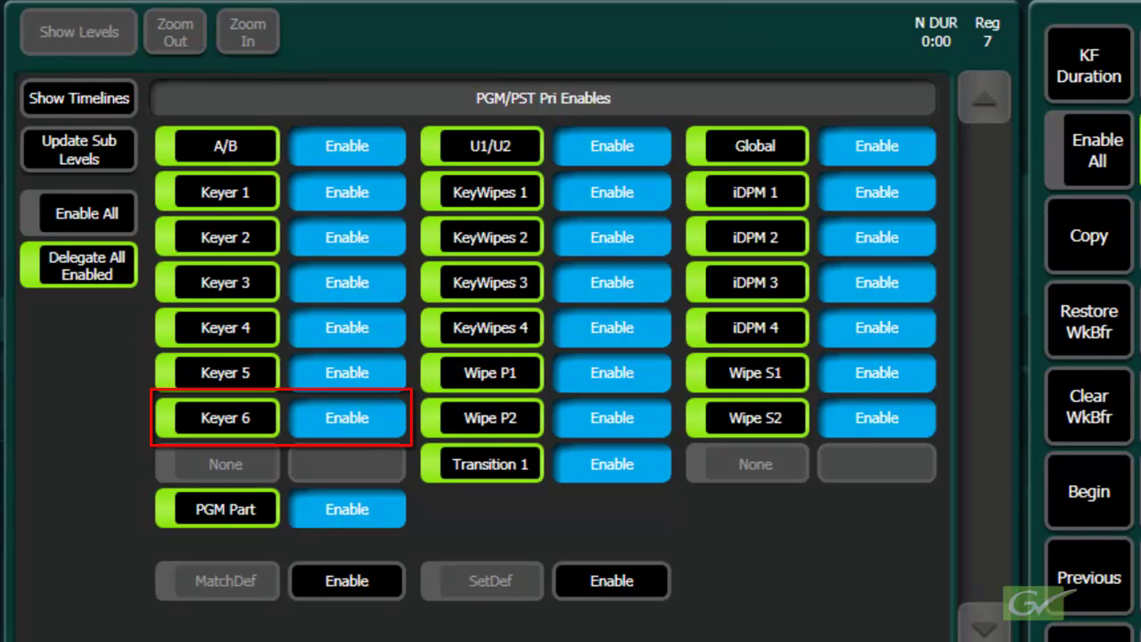
click(331, 418)
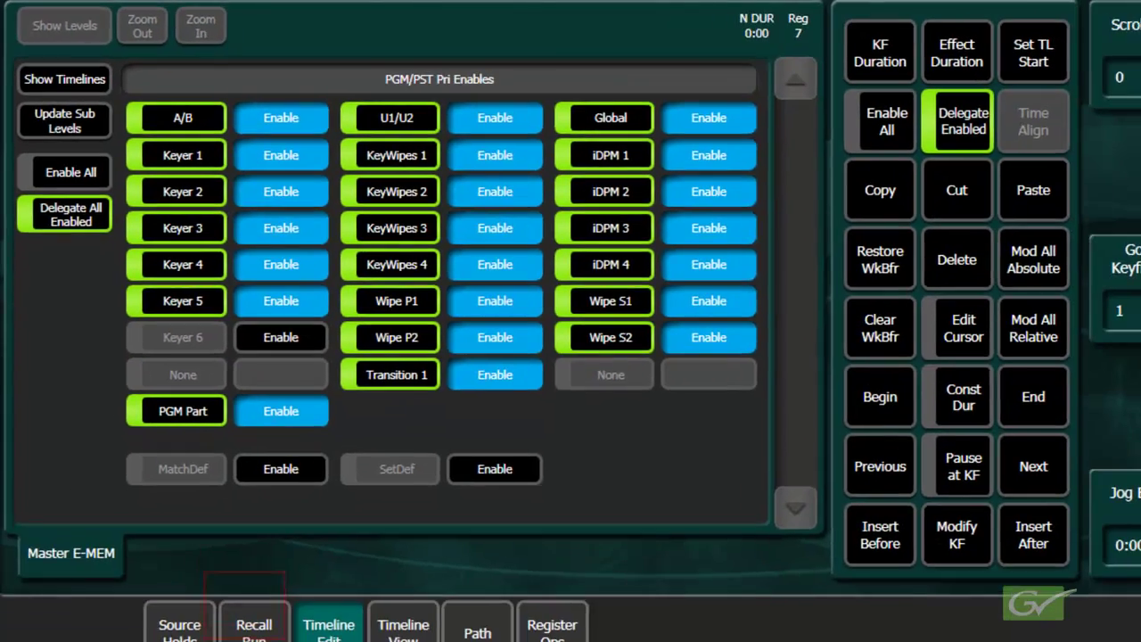
click(244, 608)
click(71, 249)
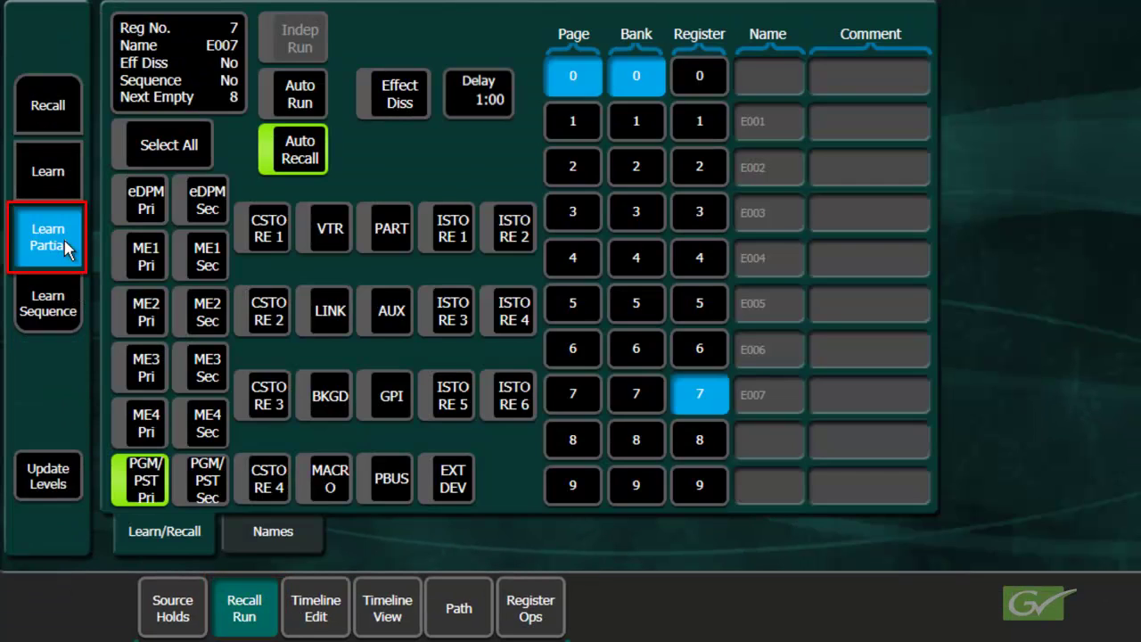
click(700, 440)
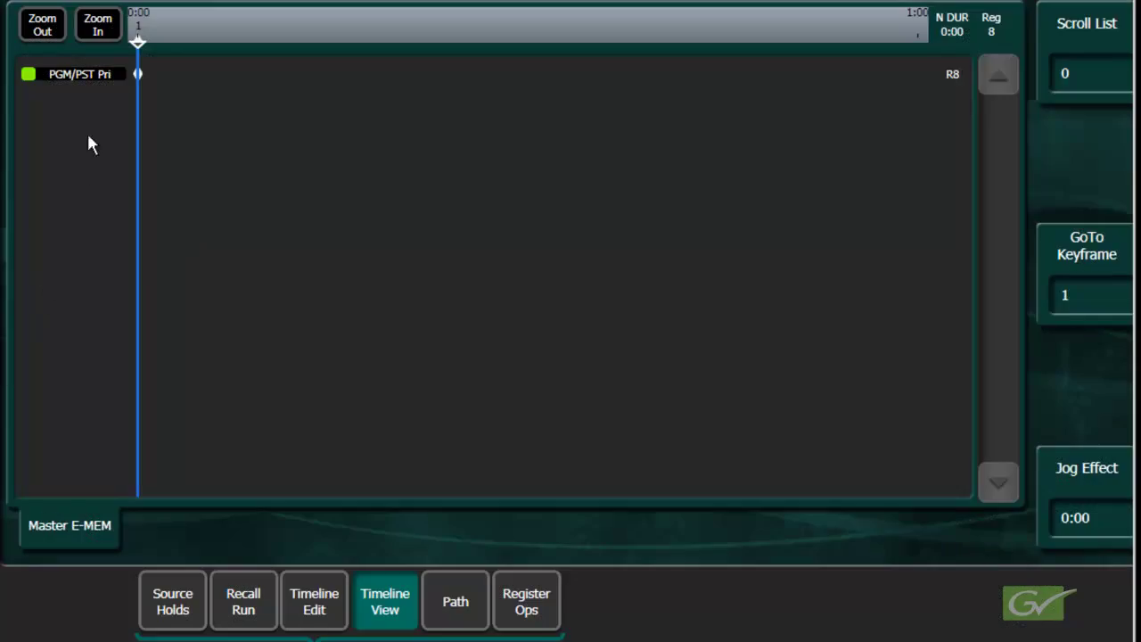
Step: Expand register 8's PGM/PST Pri track to list its learned sub-levels
click(73, 77)
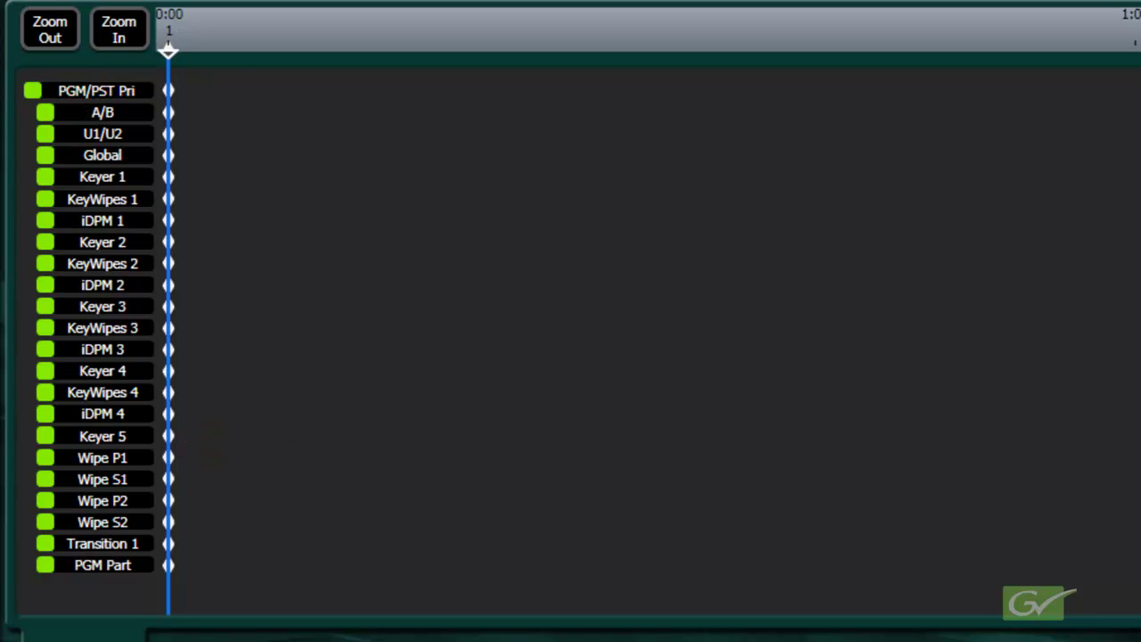
Step: Add keyframes at 1:00 and 2:00 to register 8's timeline
click(316, 604)
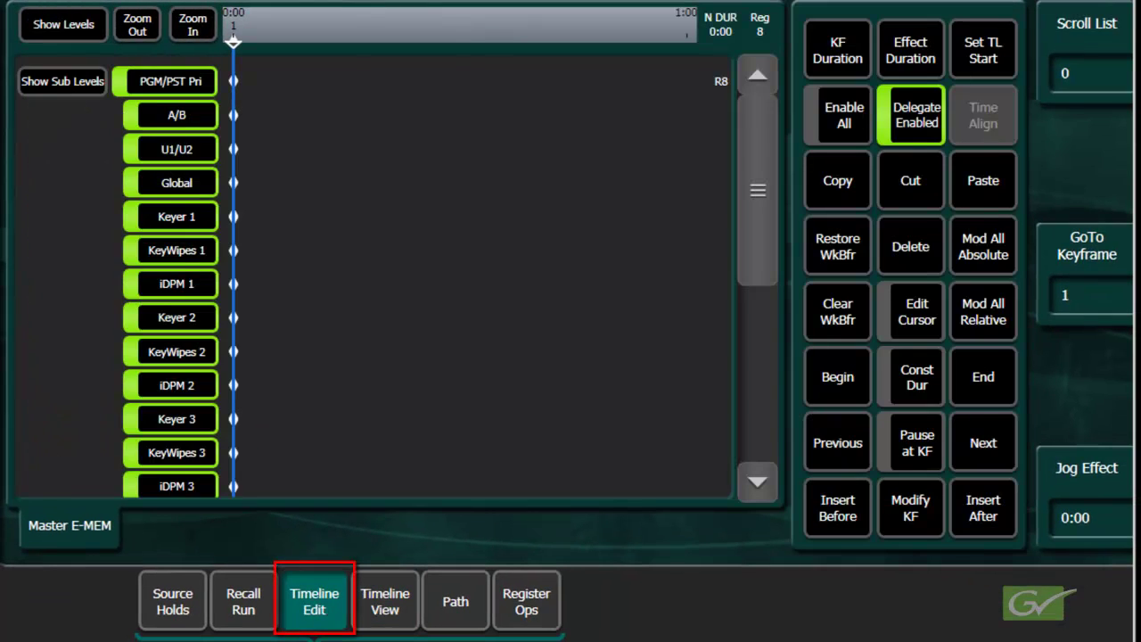
drag(755, 279, 754, 354)
click(983, 508)
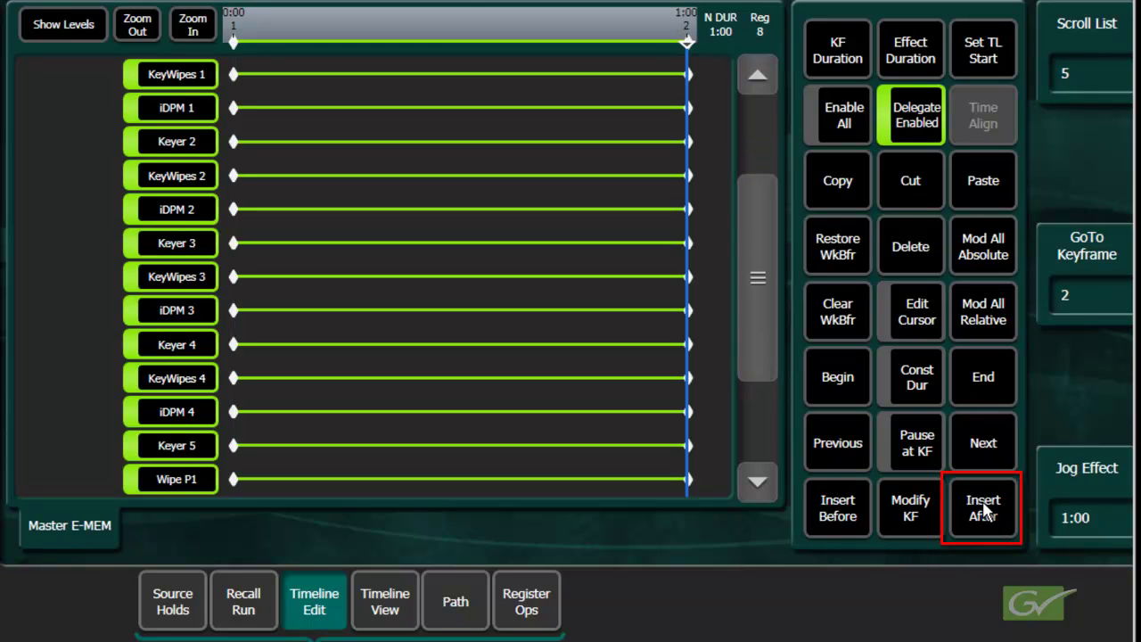
click(983, 508)
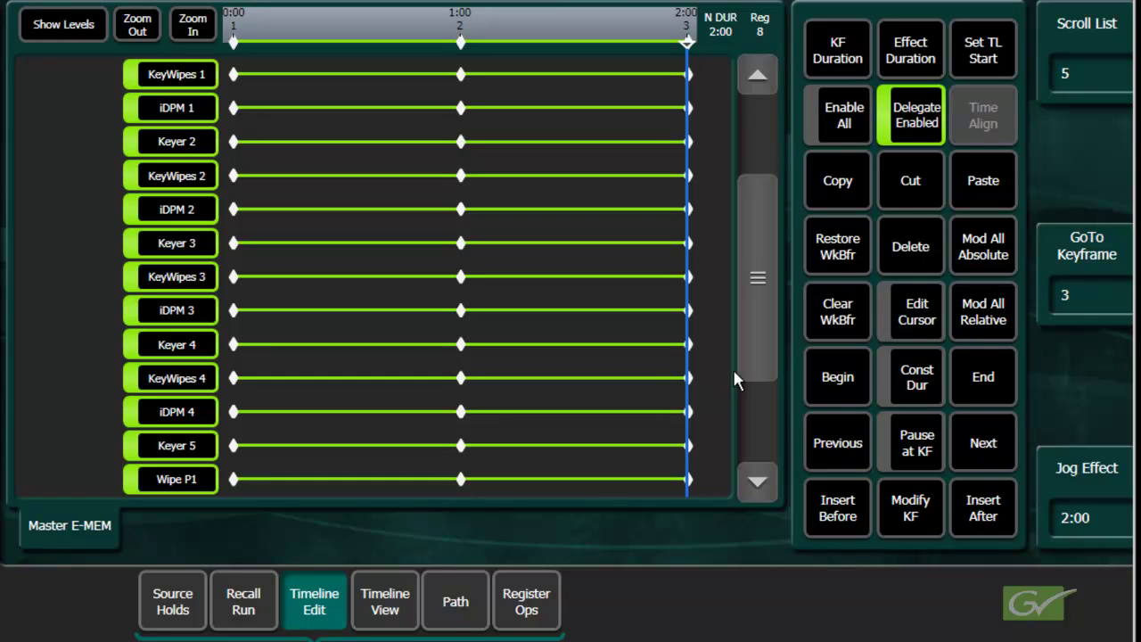
Step: Re-enable every PGM/PST Pri sub-level, including Keyer 6
drag(739, 374, 747, 234)
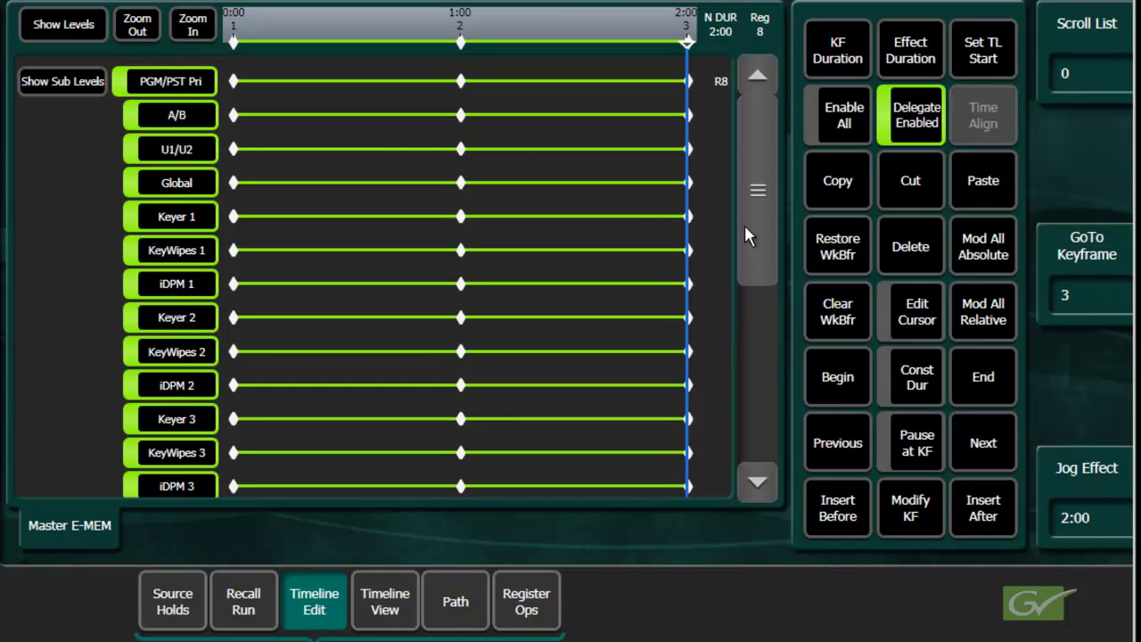
click(93, 81)
click(76, 163)
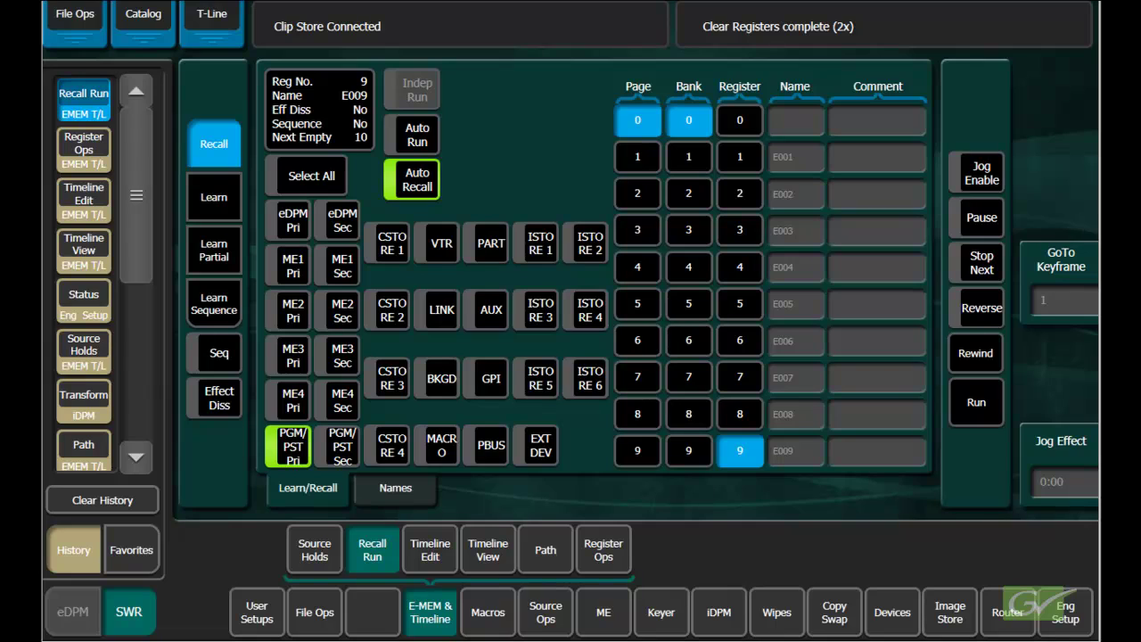
Step: Learn the current state into register 9 and bring up register 9's timeline editor
click(212, 215)
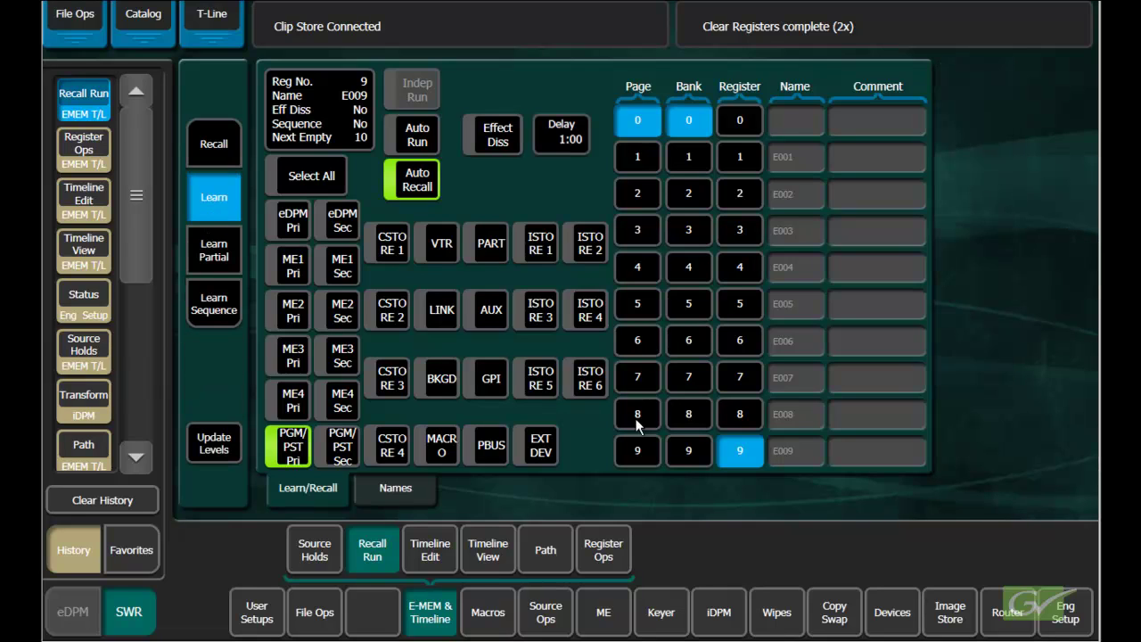
click(732, 452)
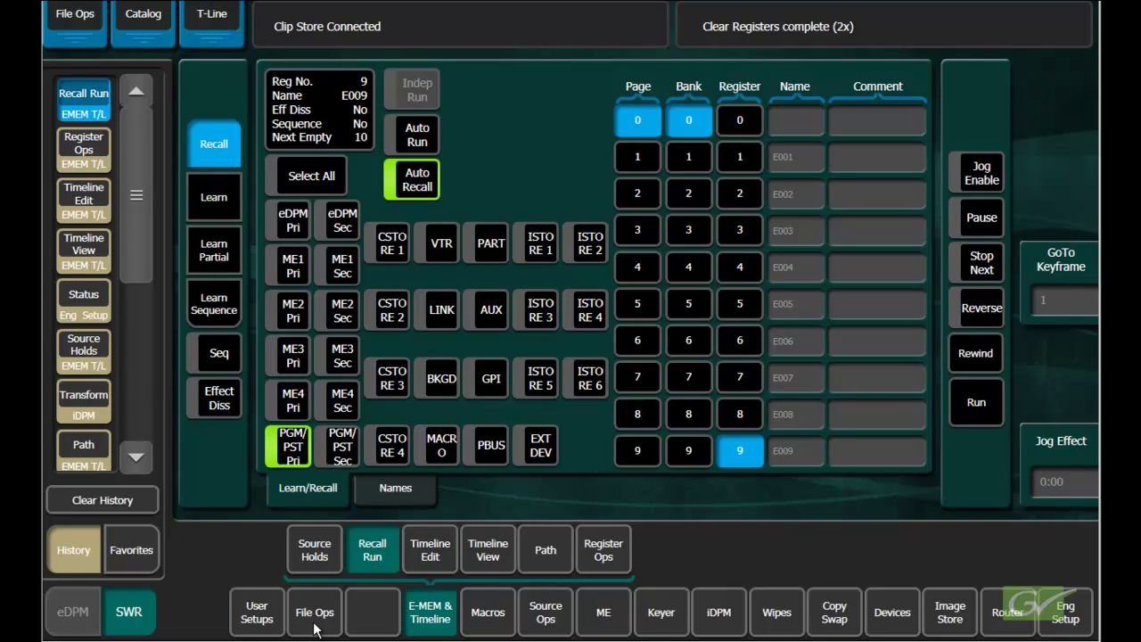
click(425, 562)
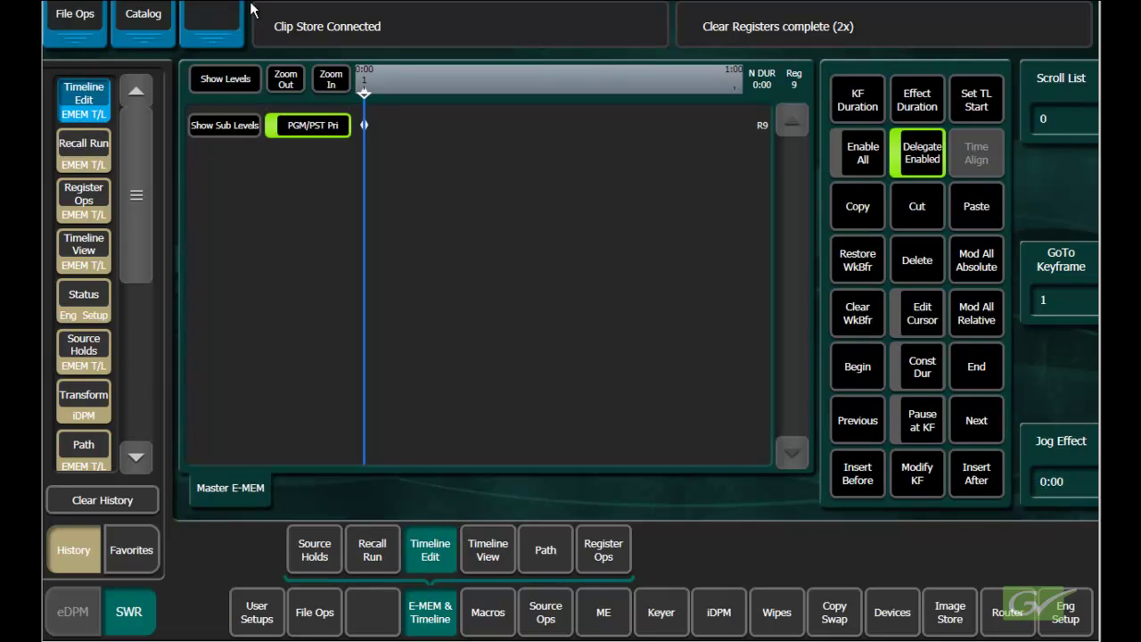
Step: Turn off Delegate All Enabled, delegate only iDPM 1, 2, 3 and 4, and show their timelines
click(220, 122)
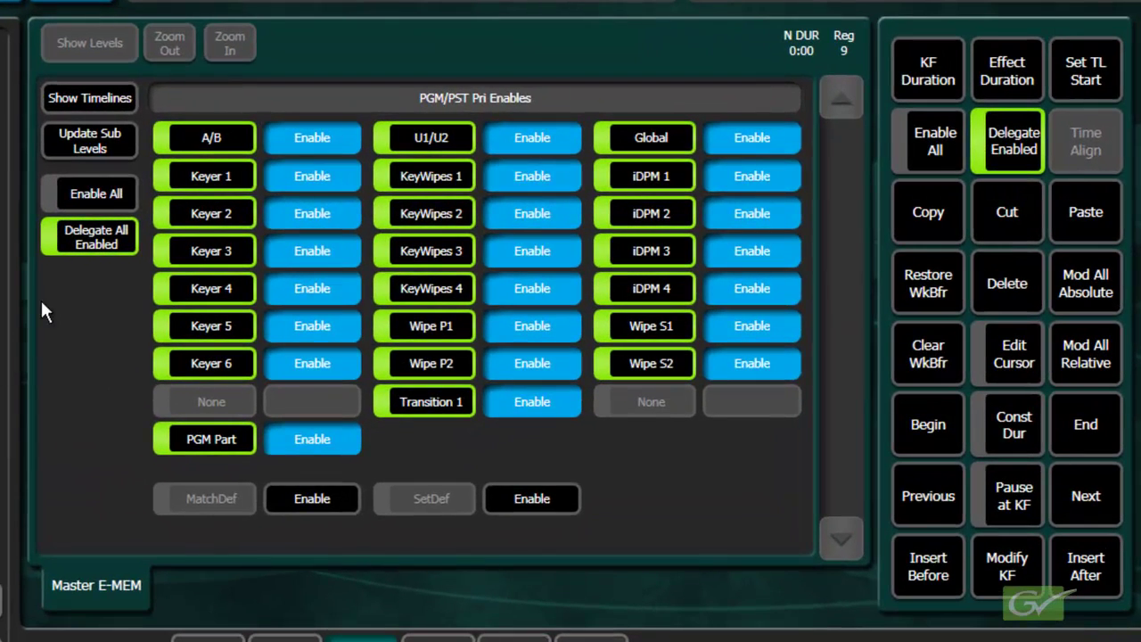
click(69, 235)
click(626, 272)
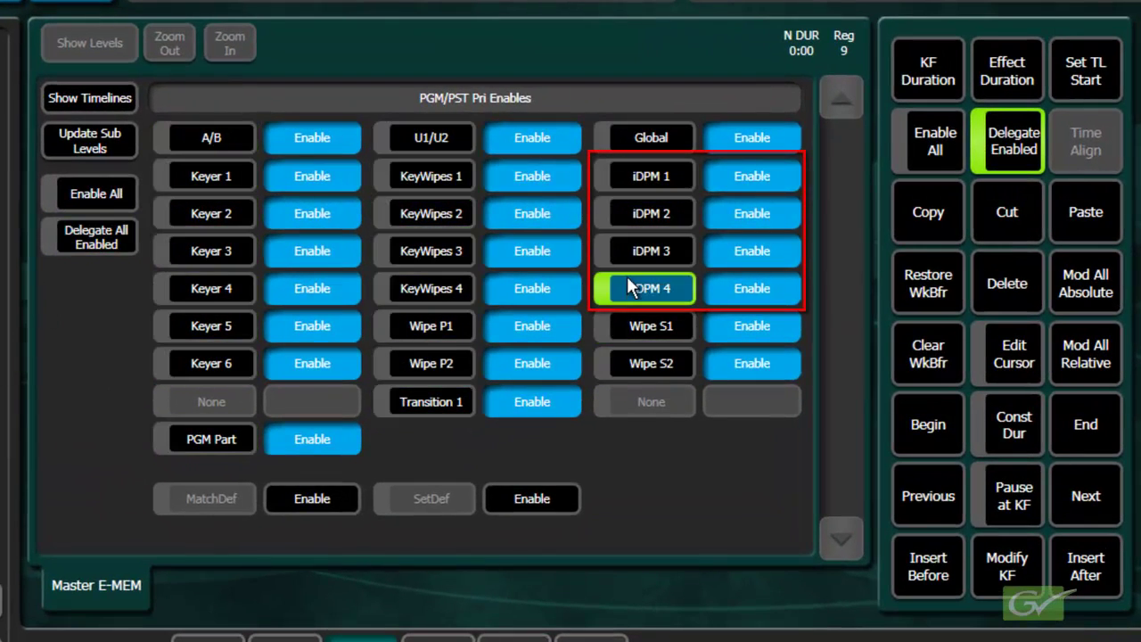
click(624, 250)
click(622, 213)
click(620, 177)
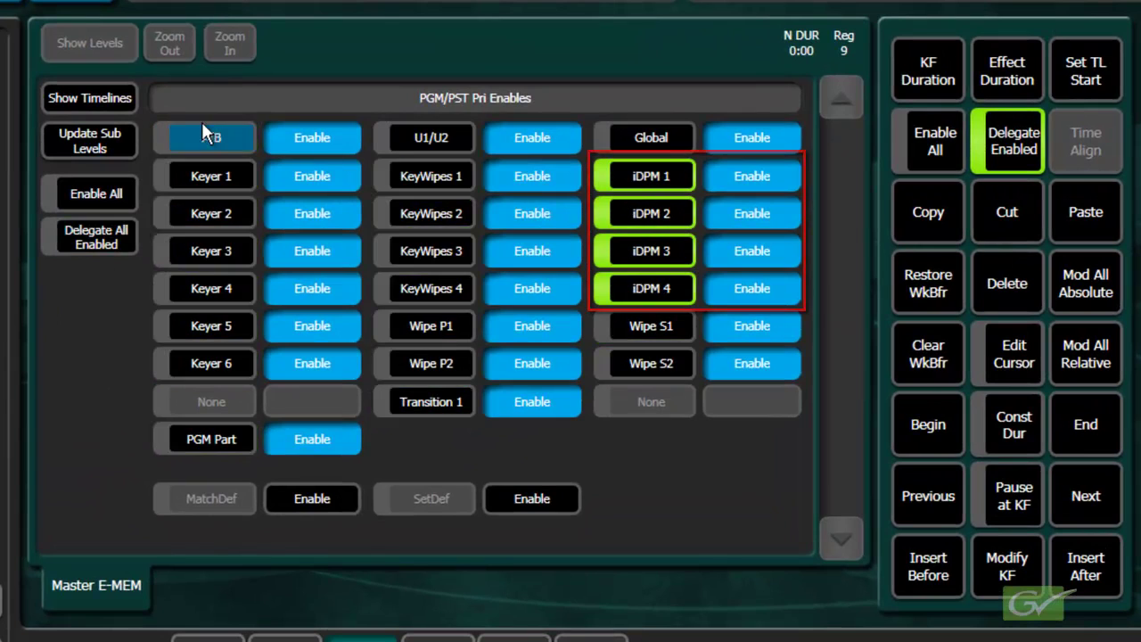
click(111, 104)
Step: Insert keyframe 2 at 1:00 on the delegated iDPM 1–4 rows
drag(830, 223, 832, 298)
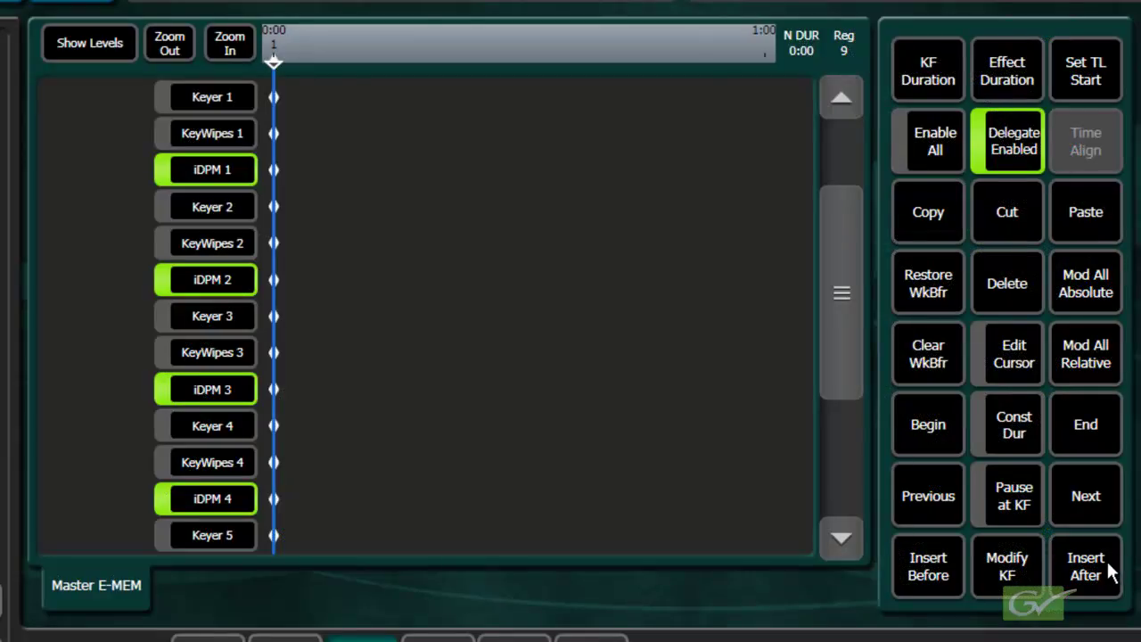
click(1107, 568)
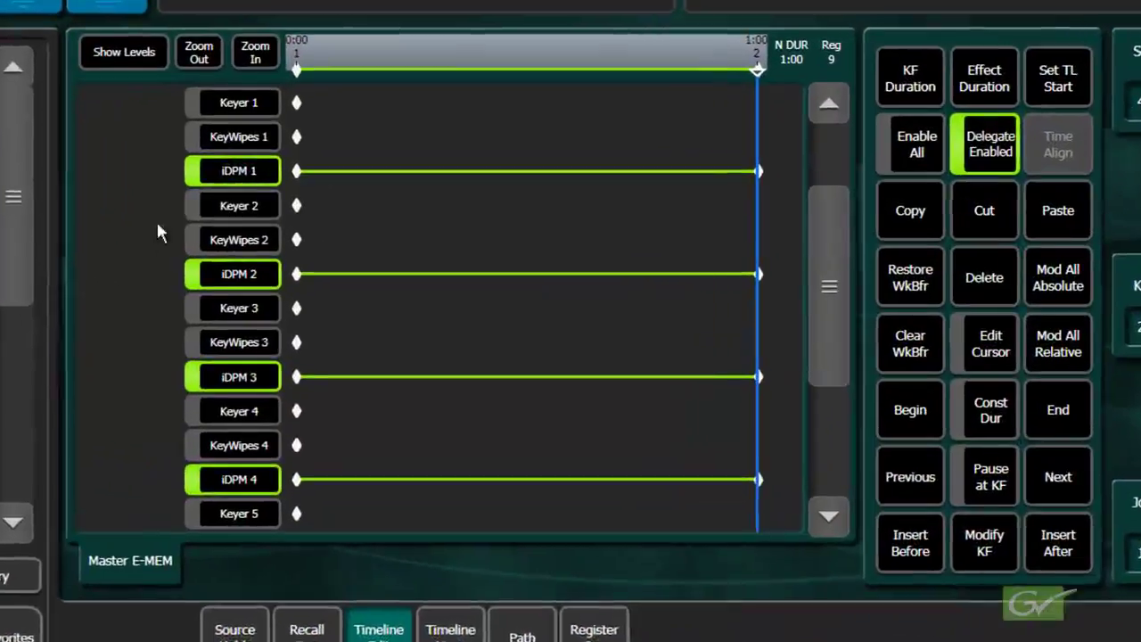
Step: Delegate only iDPM 2 and set its timeline start to 10
click(172, 177)
click(172, 177)
click(201, 389)
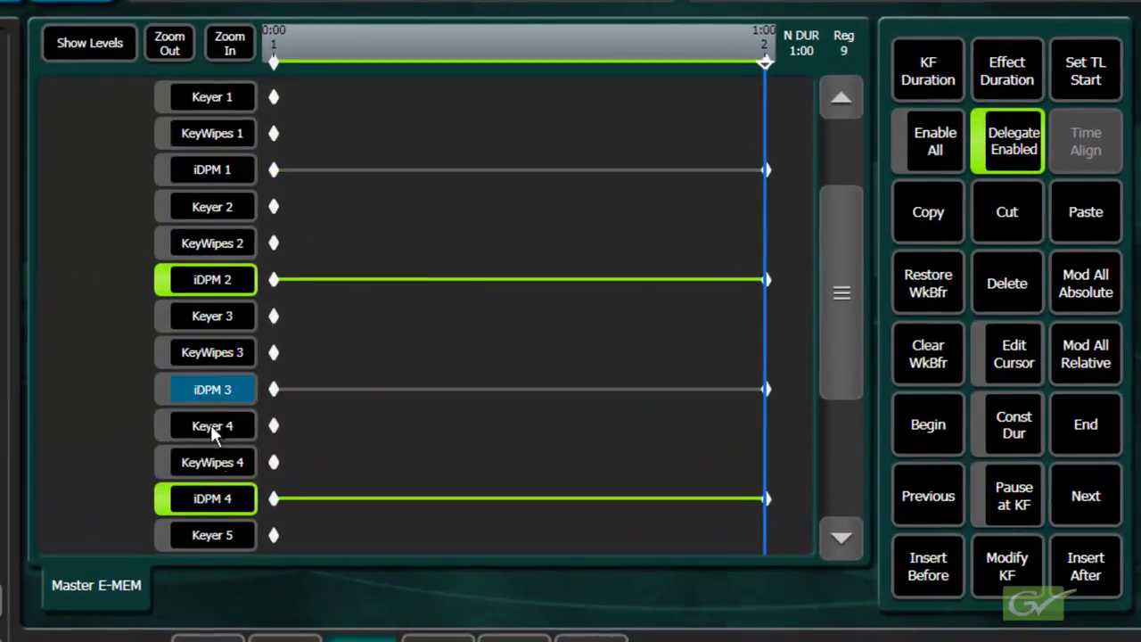
click(223, 501)
click(1080, 89)
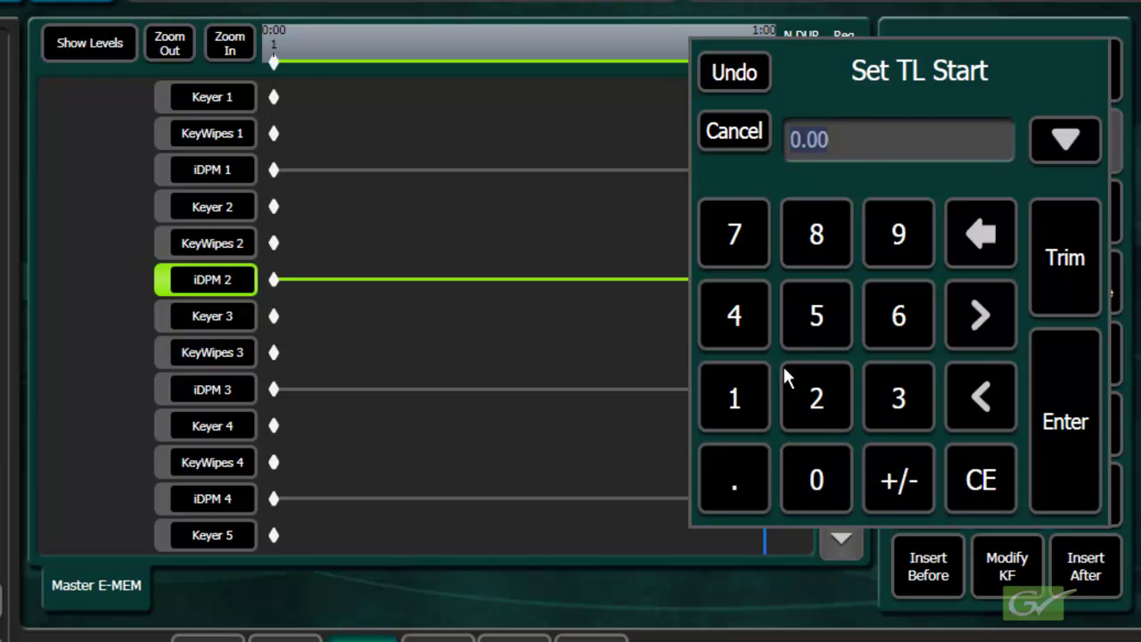
click(740, 392)
click(811, 475)
click(1053, 436)
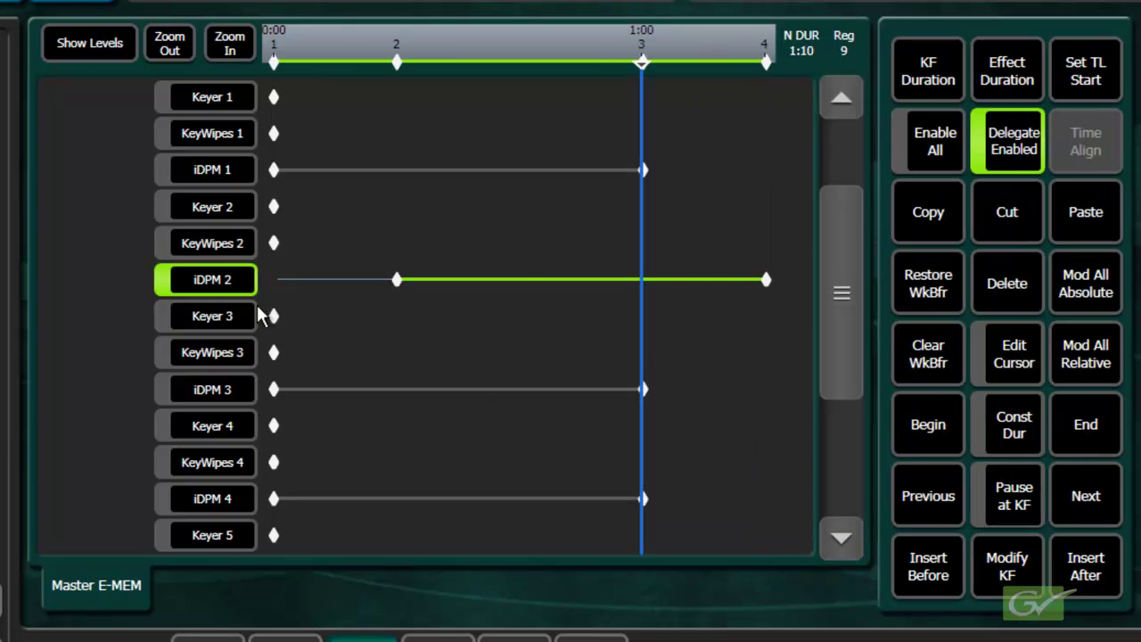
Step: Switch delegation to iDPM 3 and set its timeline start to 20
click(233, 283)
click(227, 390)
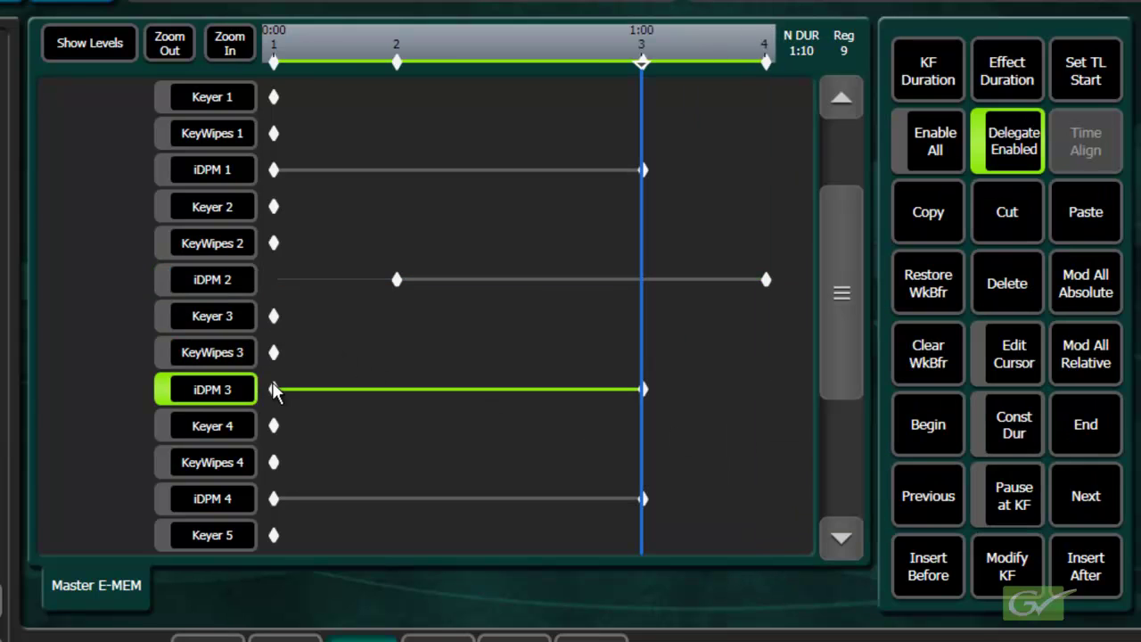
click(1105, 80)
click(820, 402)
click(816, 474)
click(1034, 450)
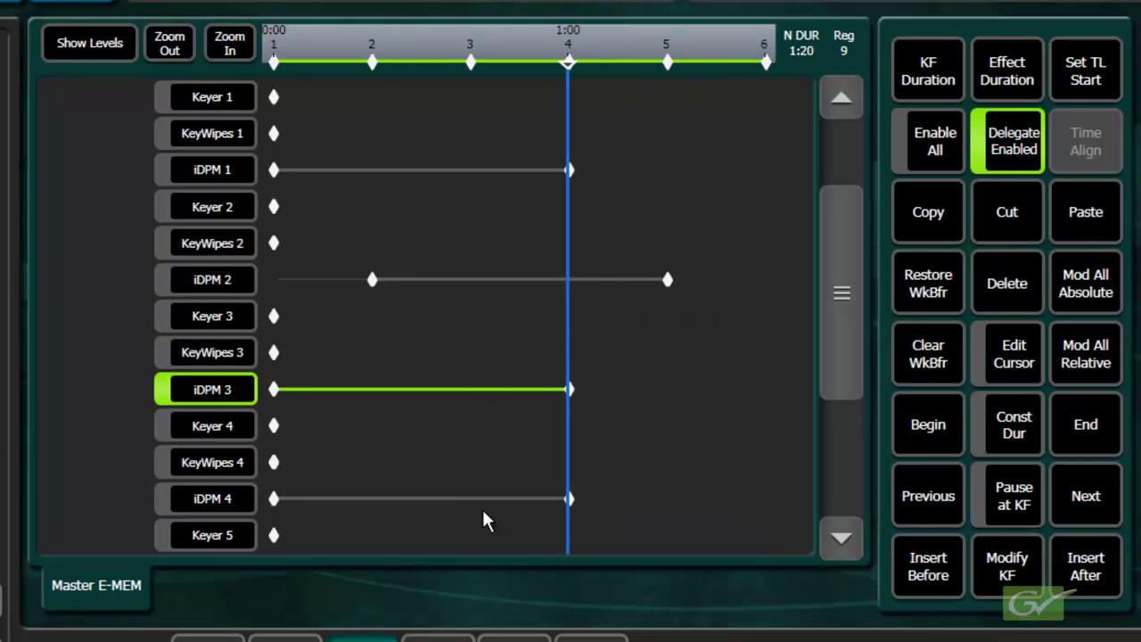
Step: Switch delegation to iDPM 4 and set its timeline start to 30
click(187, 392)
click(183, 496)
click(1063, 83)
click(888, 419)
click(836, 477)
click(1034, 454)
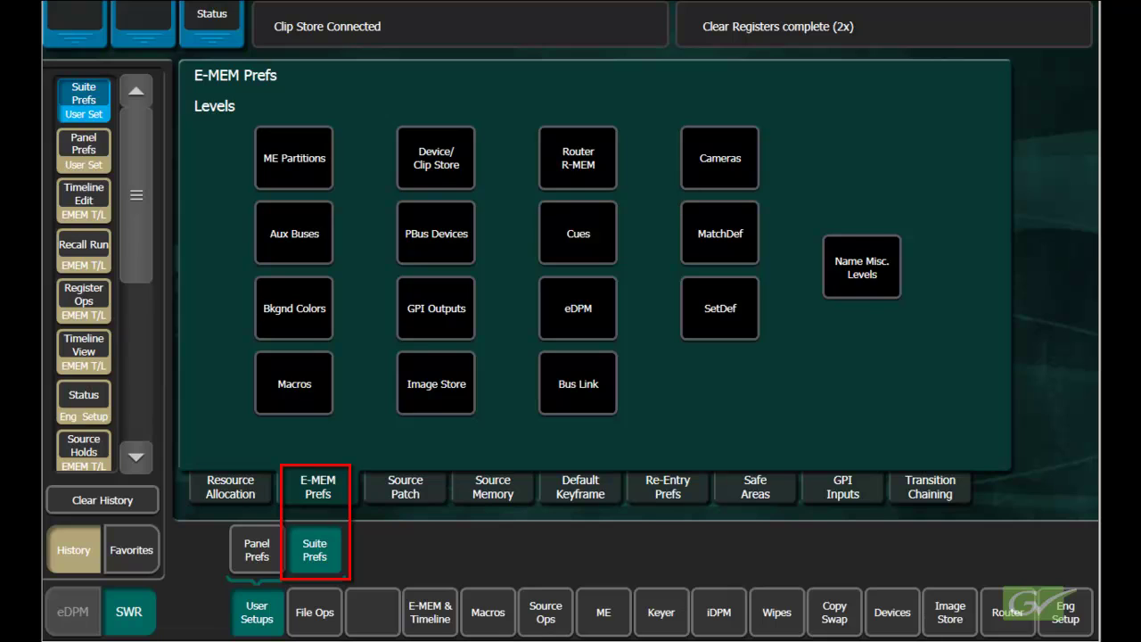
Step: Assign Clip Store 1 to the Definable level in the Device/Clip Store sublevel settings
click(428, 168)
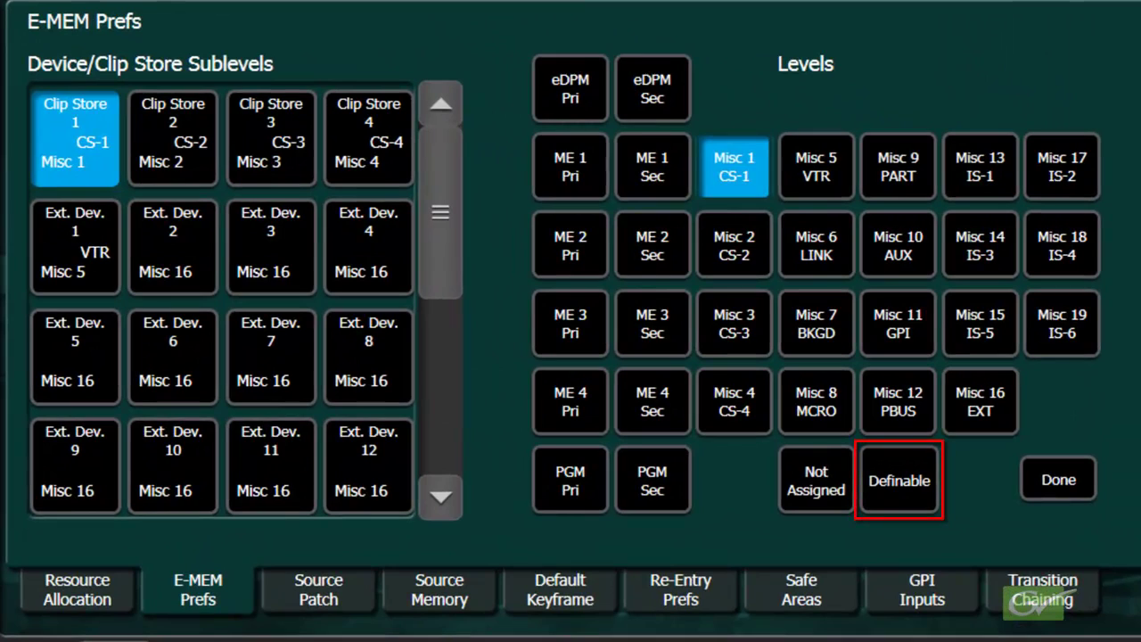
click(921, 473)
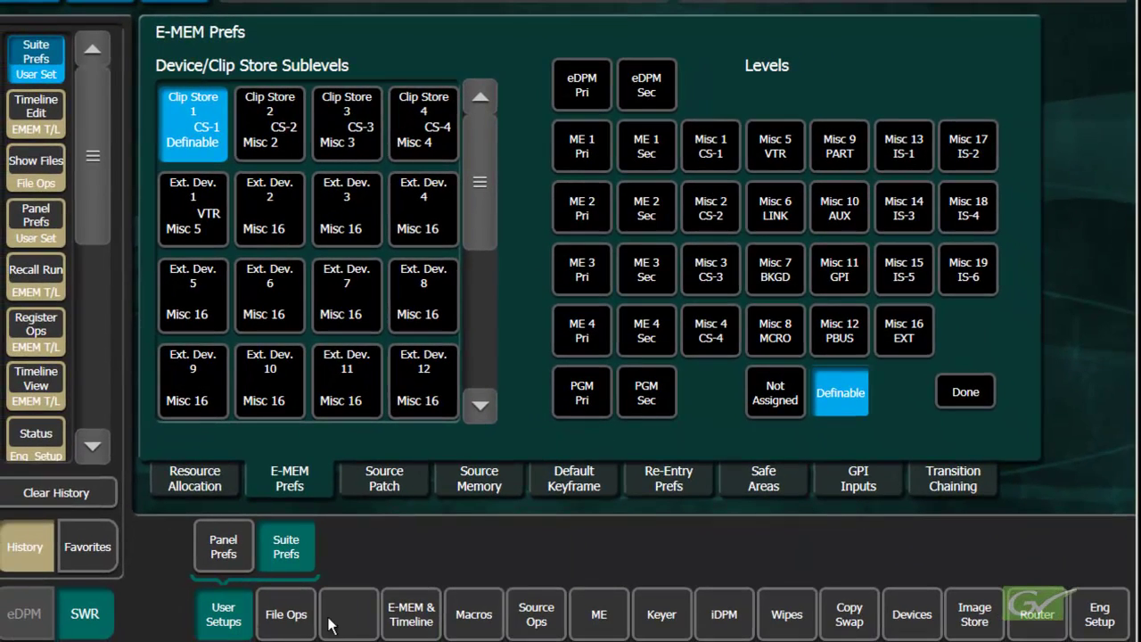
Step: Back on the register timeline, enable the CS-1 sublevel and delegate it for editing
click(415, 615)
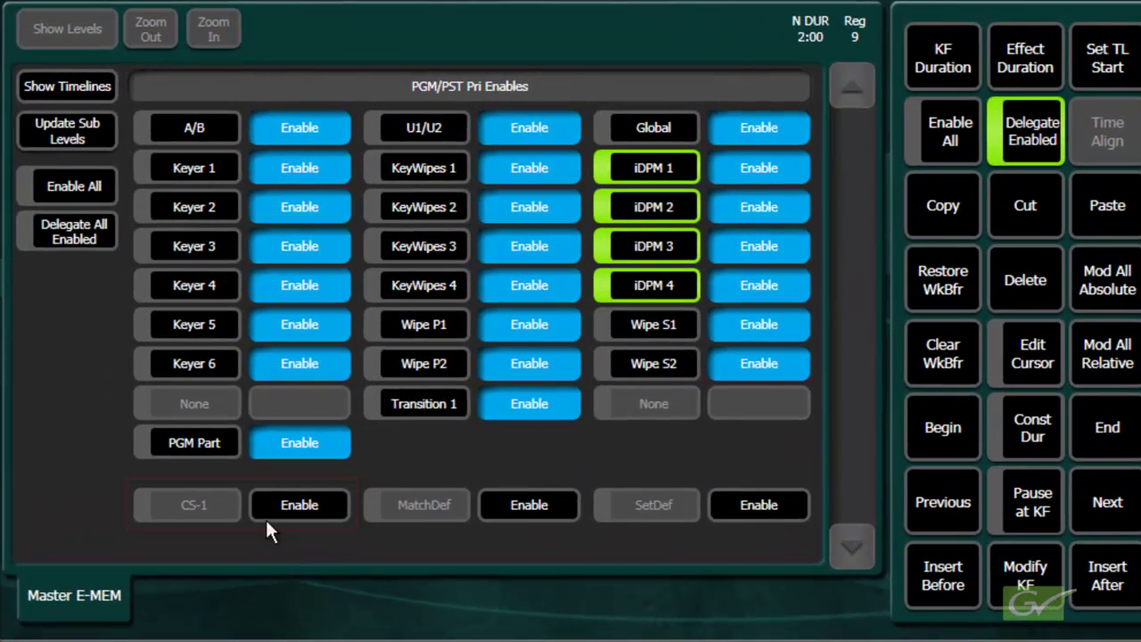
click(337, 417)
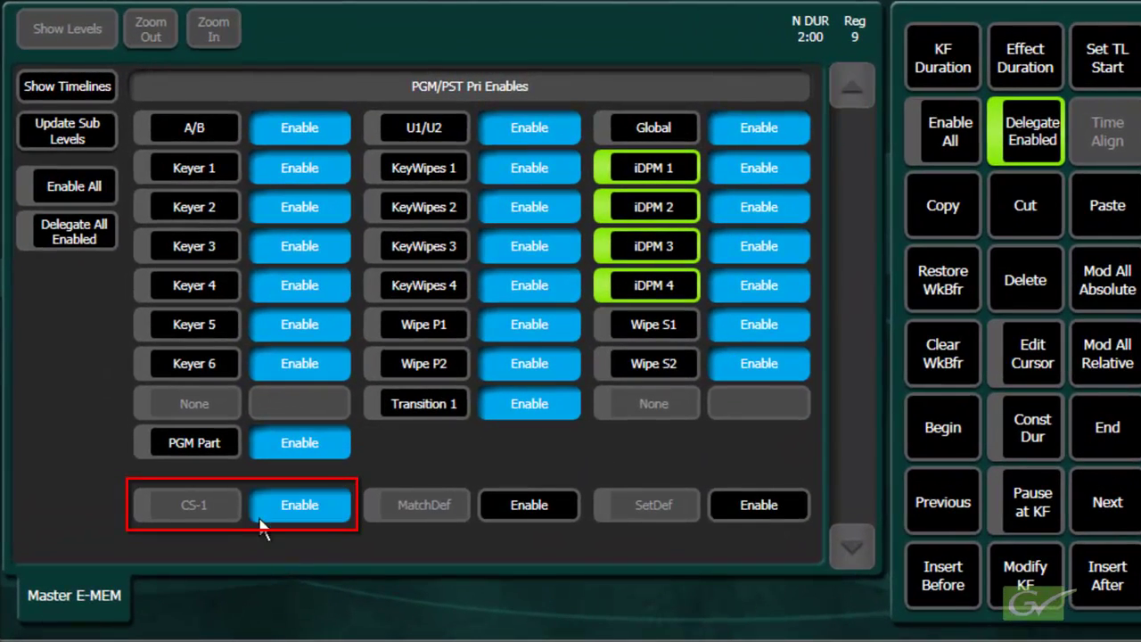
click(194, 505)
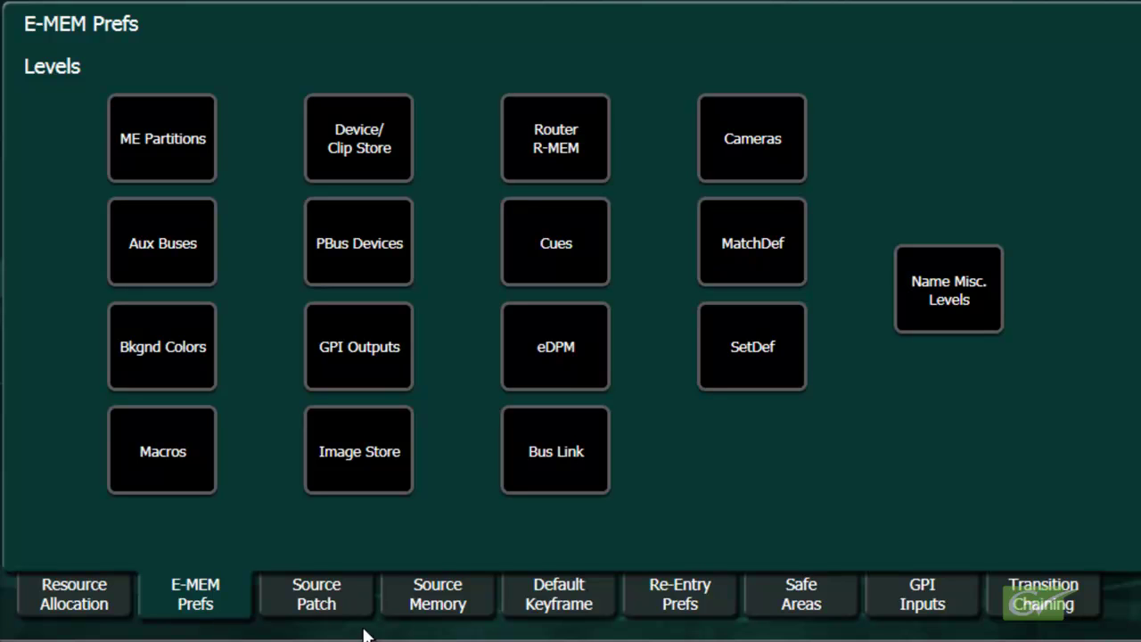
Step: Move Clip Store 1 from Definable to the Misc 1 level in Device/Clip Store assignments
click(375, 142)
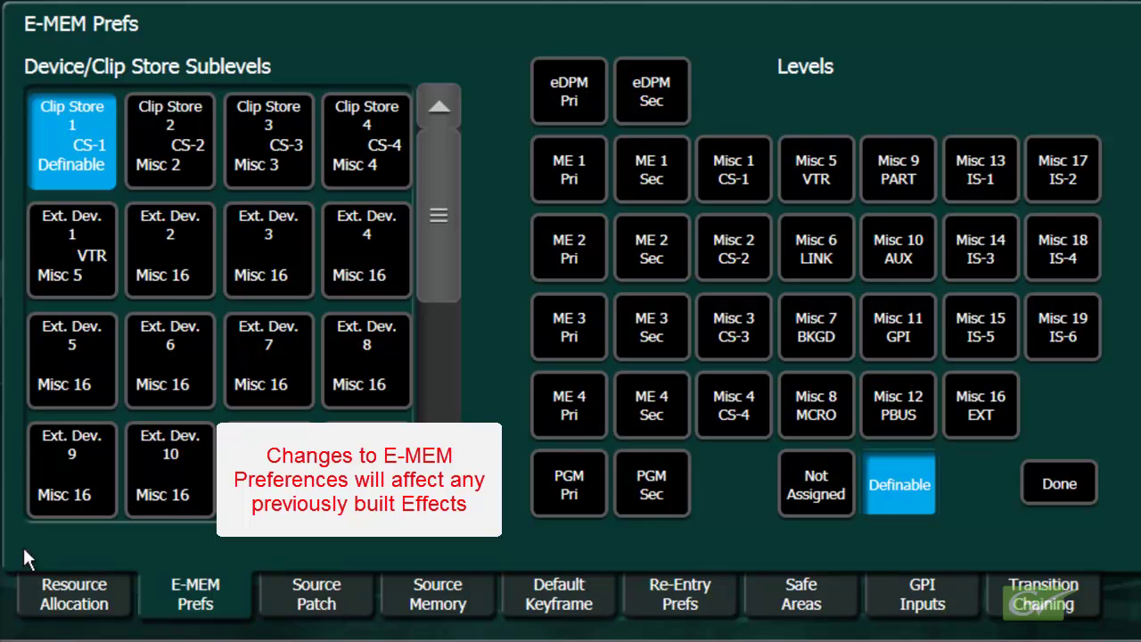
click(736, 183)
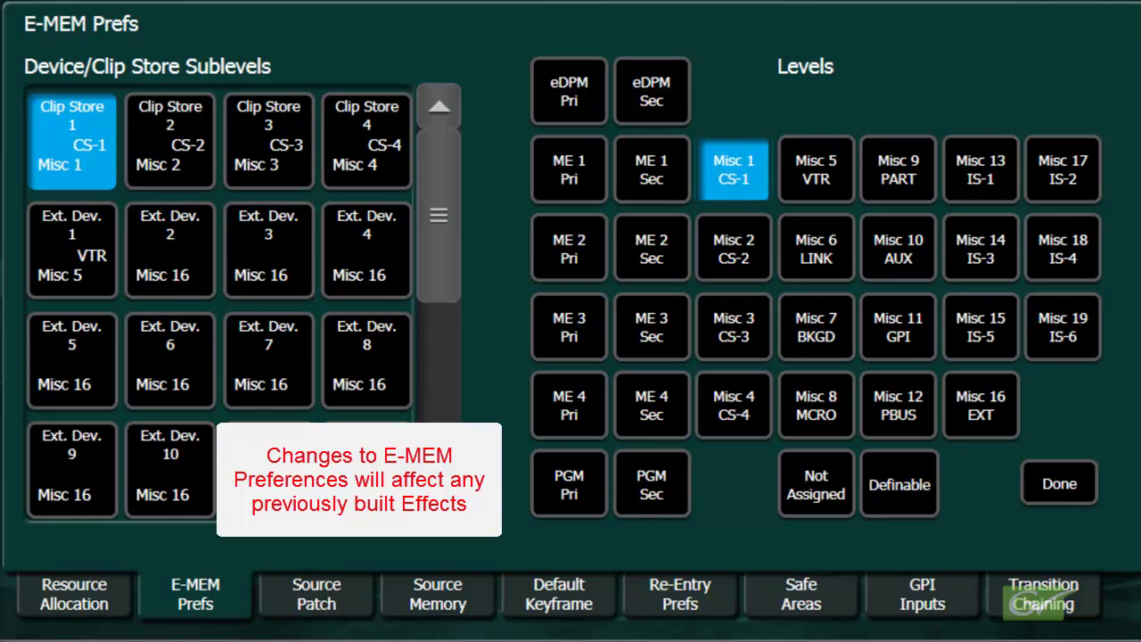